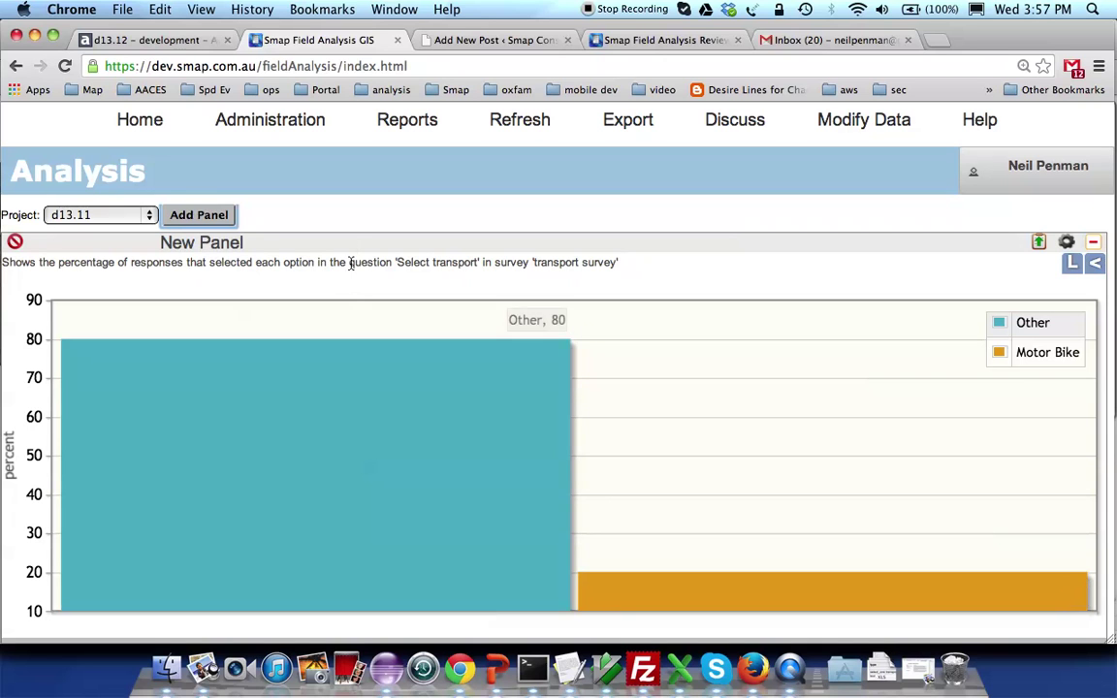
# Step: Switch to Firefox and open the Modify Data page from the Smap server's Analysis area
pyautogui.press('super+Tab')
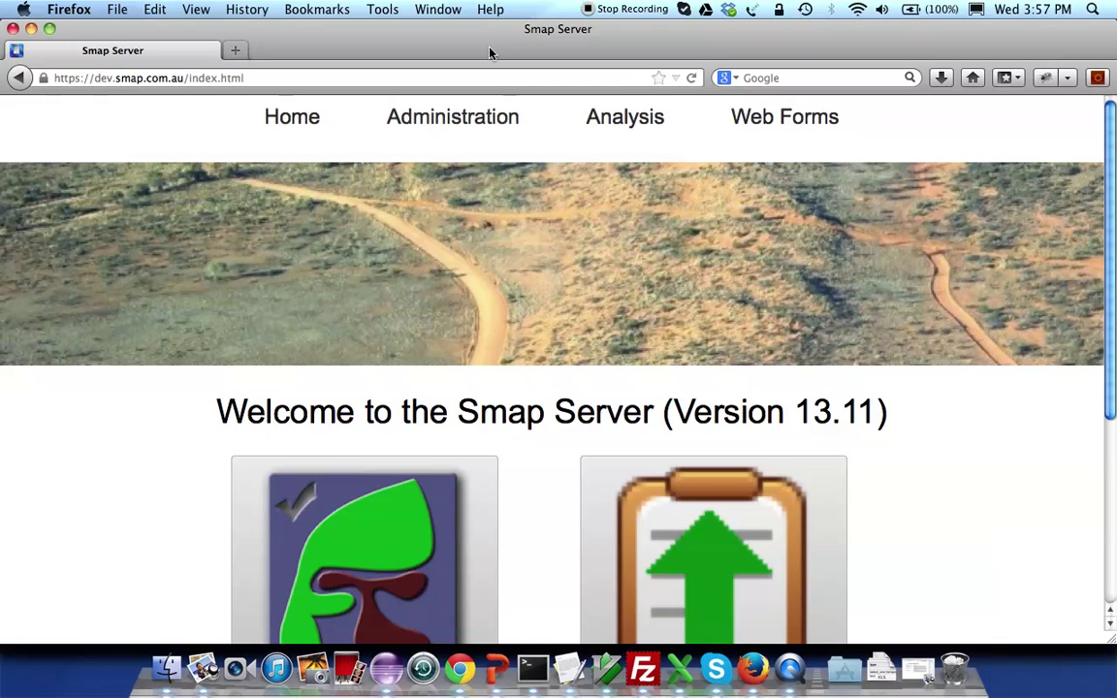
pyautogui.click(628, 119)
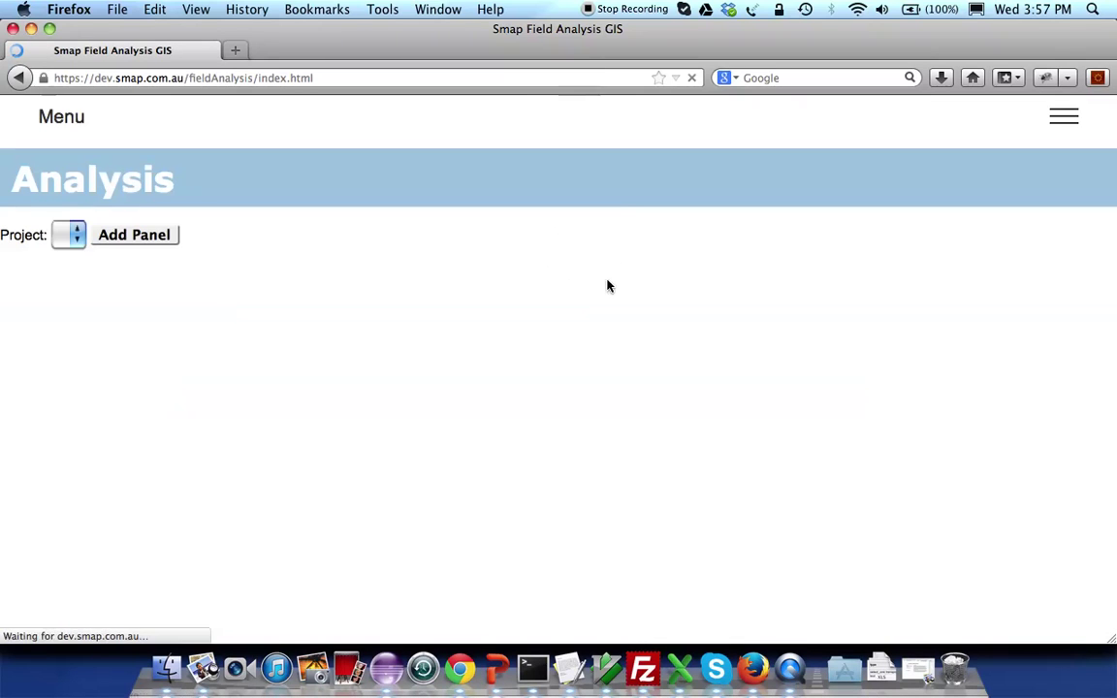
pyautogui.click(1061, 116)
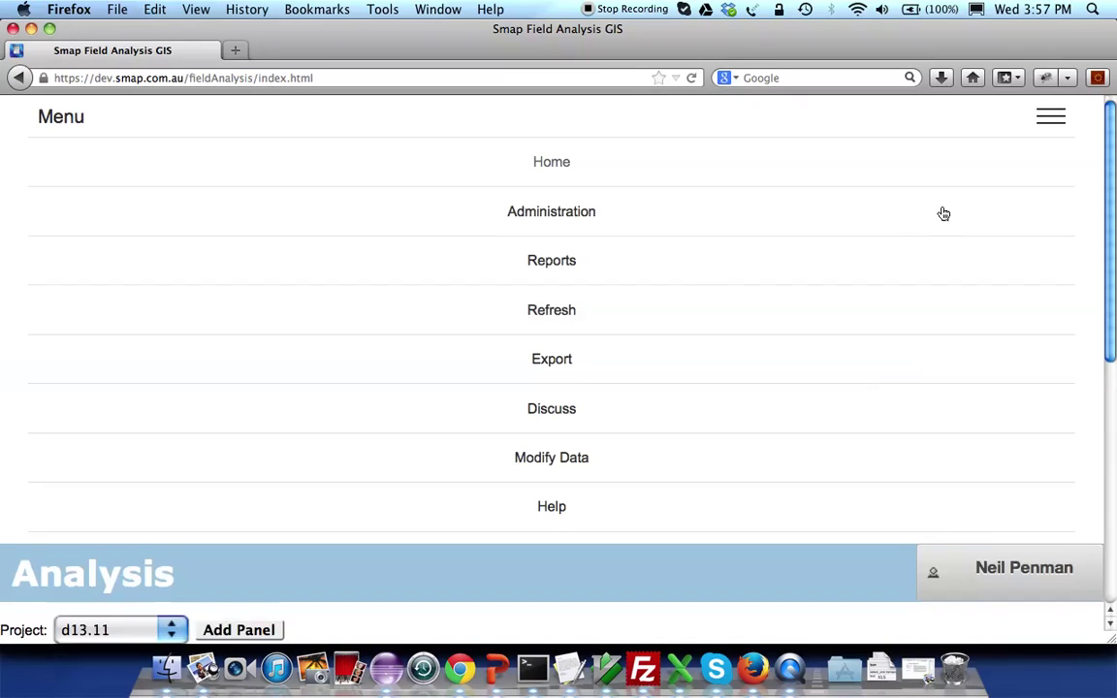
pyautogui.click(563, 455)
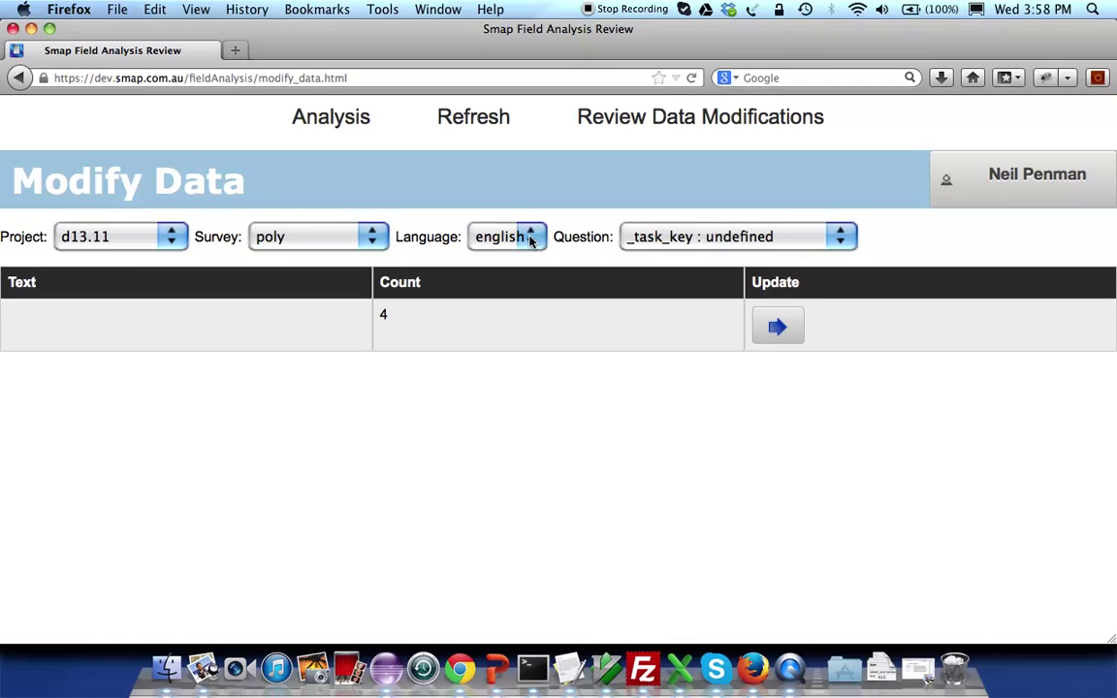
# Step: Show the responses to the transport_other question of the transport survey
pyautogui.click(283, 237)
pyautogui.click(320, 299)
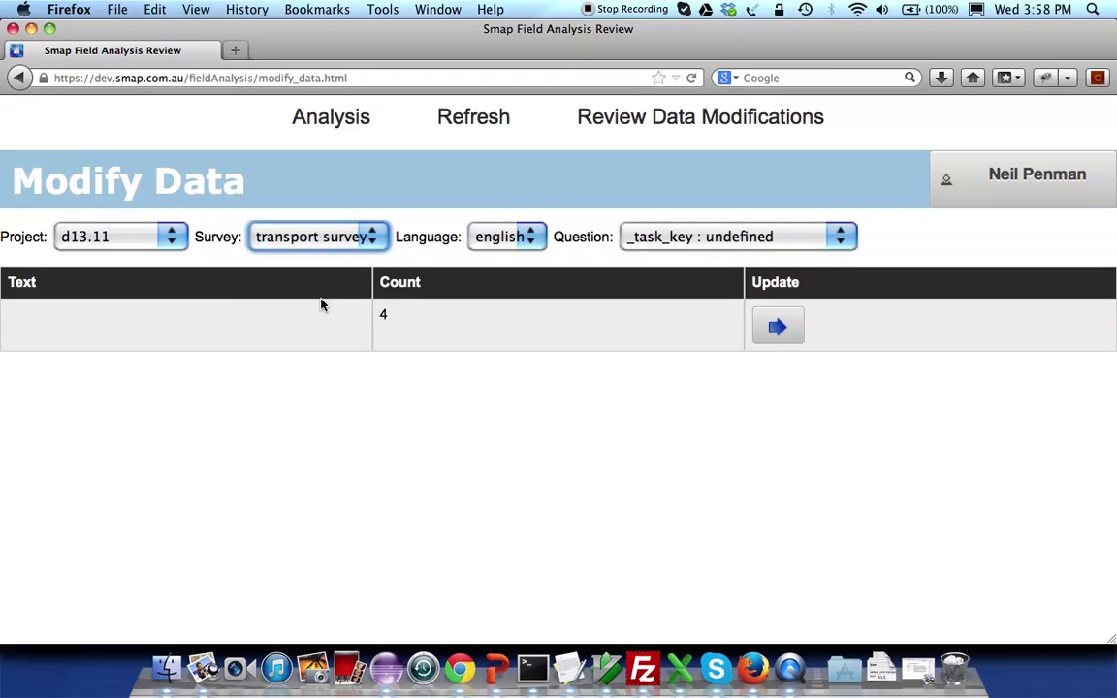
pyautogui.click(737, 240)
pyautogui.click(714, 305)
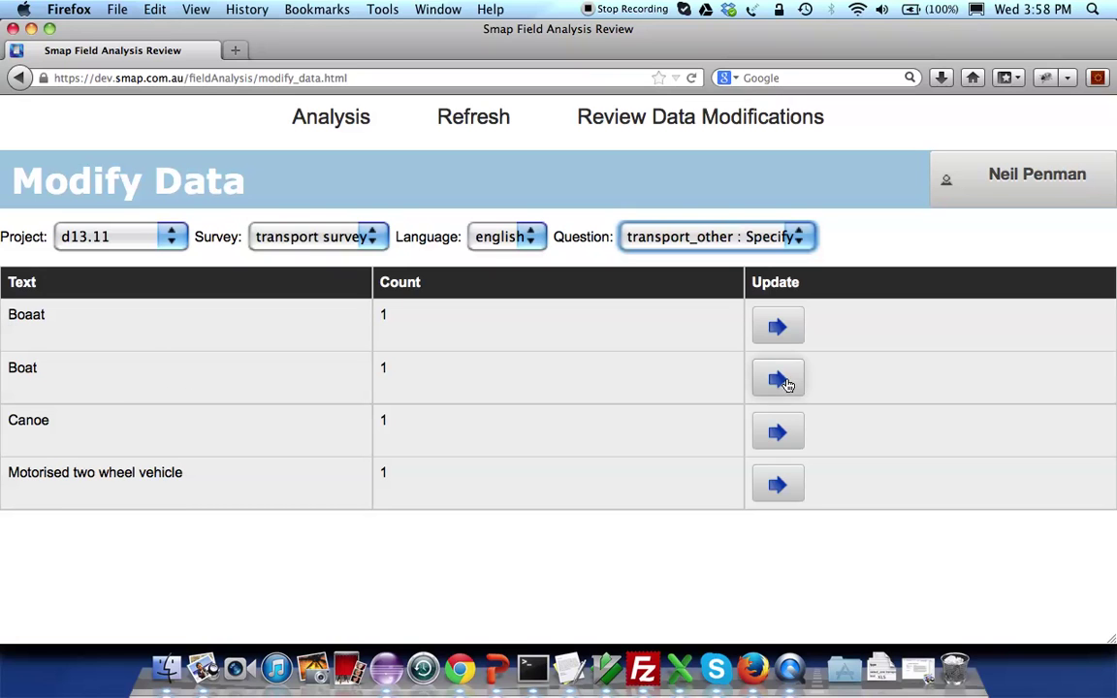
# Step: Change the "Boaat" response to the existing text "Boat" with the reason "Misspelt" and save it
pyautogui.click(778, 329)
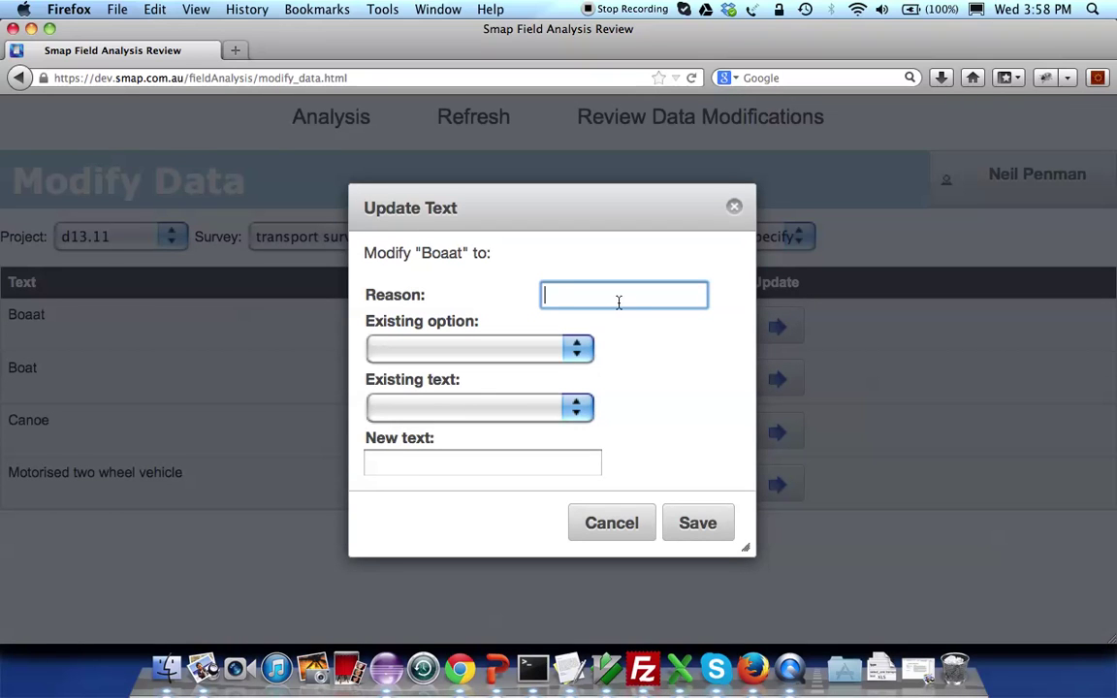
pyautogui.write('Misspelt')
pyautogui.click(451, 355)
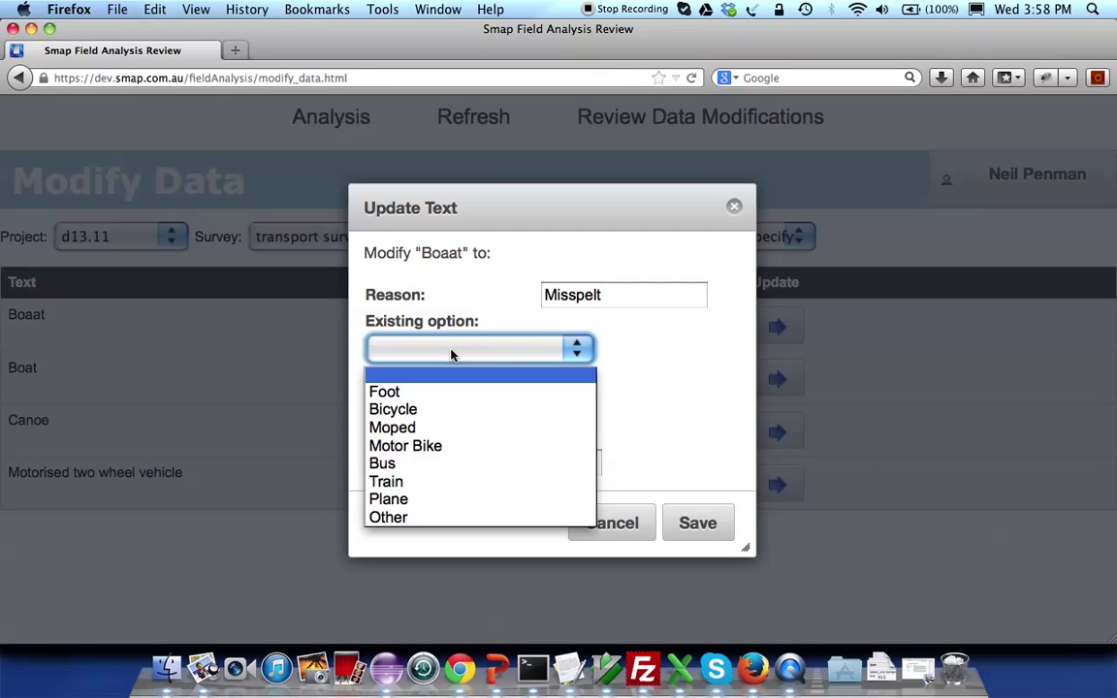
pyautogui.click(639, 365)
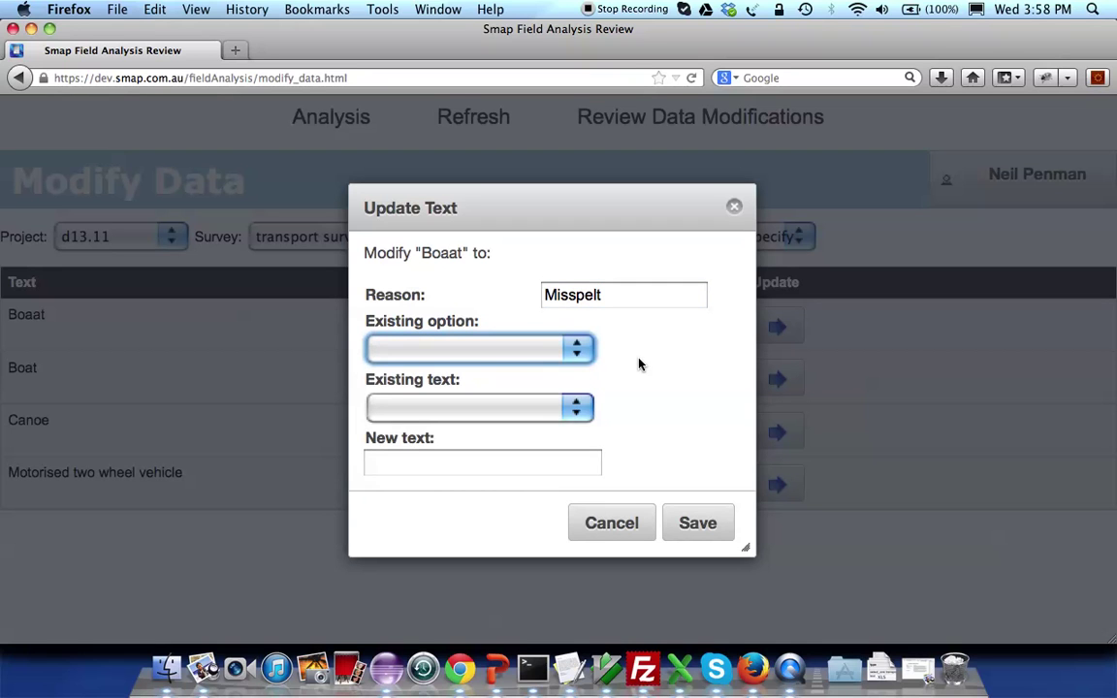
pyautogui.click(445, 412)
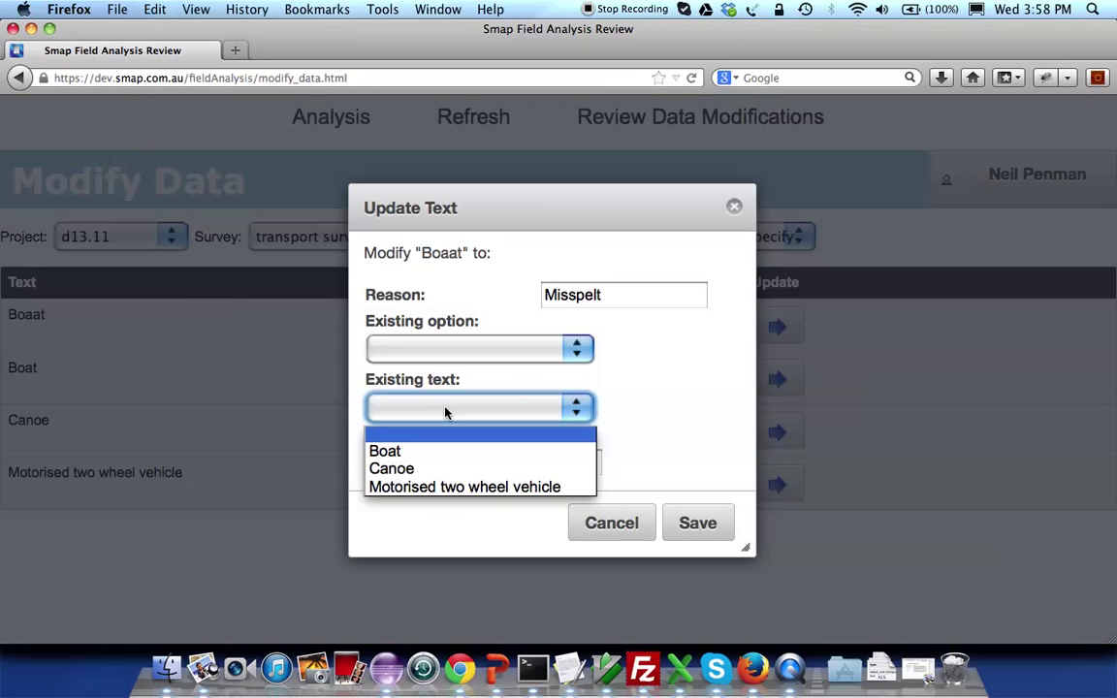
pyautogui.click(393, 455)
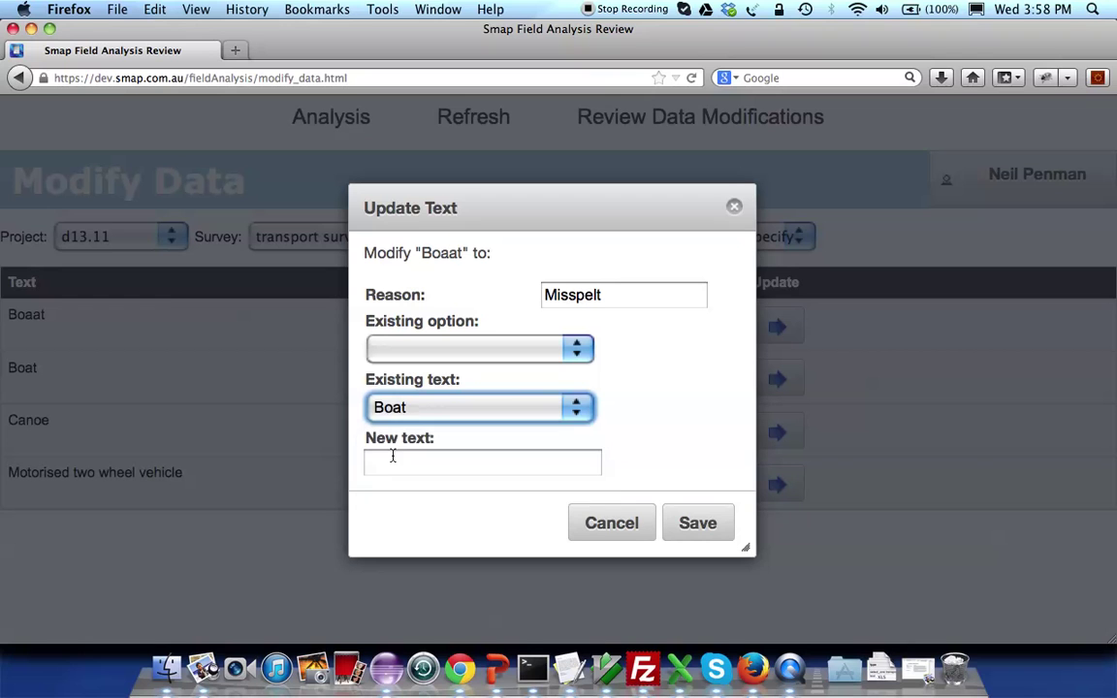
pyautogui.click(694, 533)
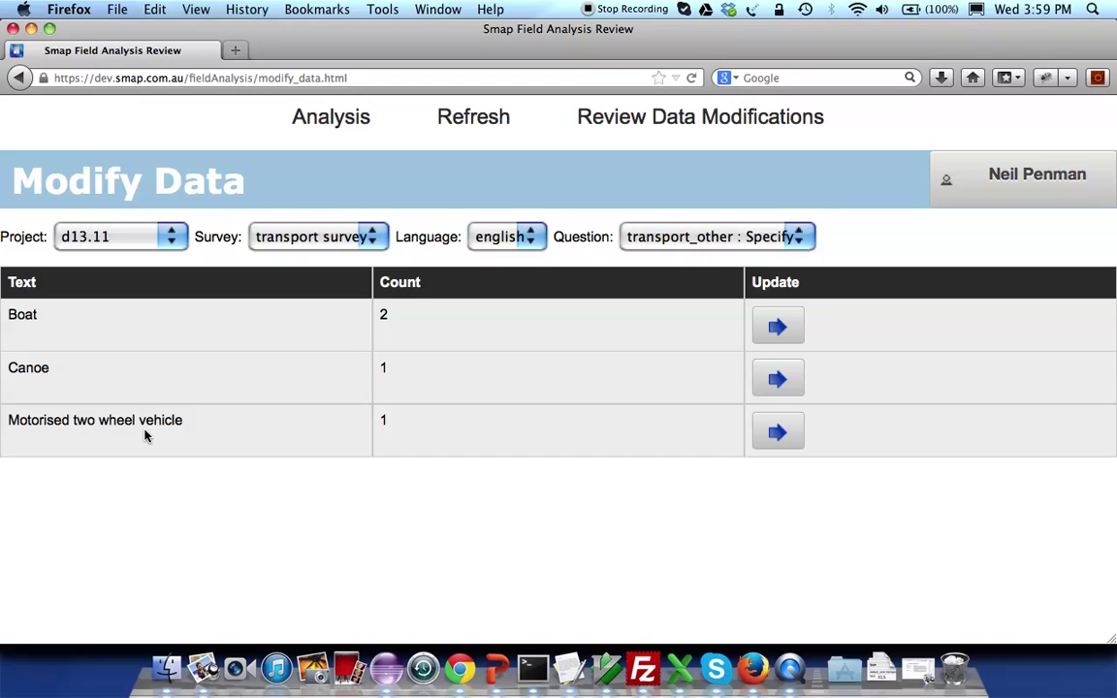
# Step: Start an update of the "Canoe" response with the reason "Count canoe's the same as boat"
pyautogui.click(778, 386)
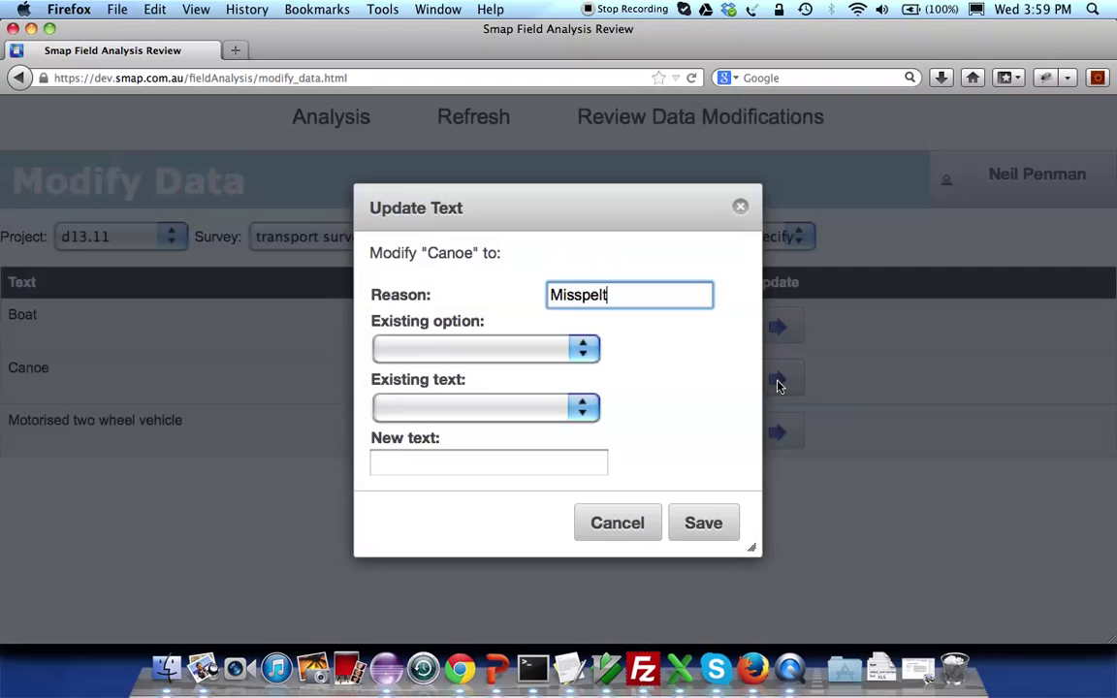
pyautogui.moveTo(613, 295); pyautogui.dragTo(526, 299)
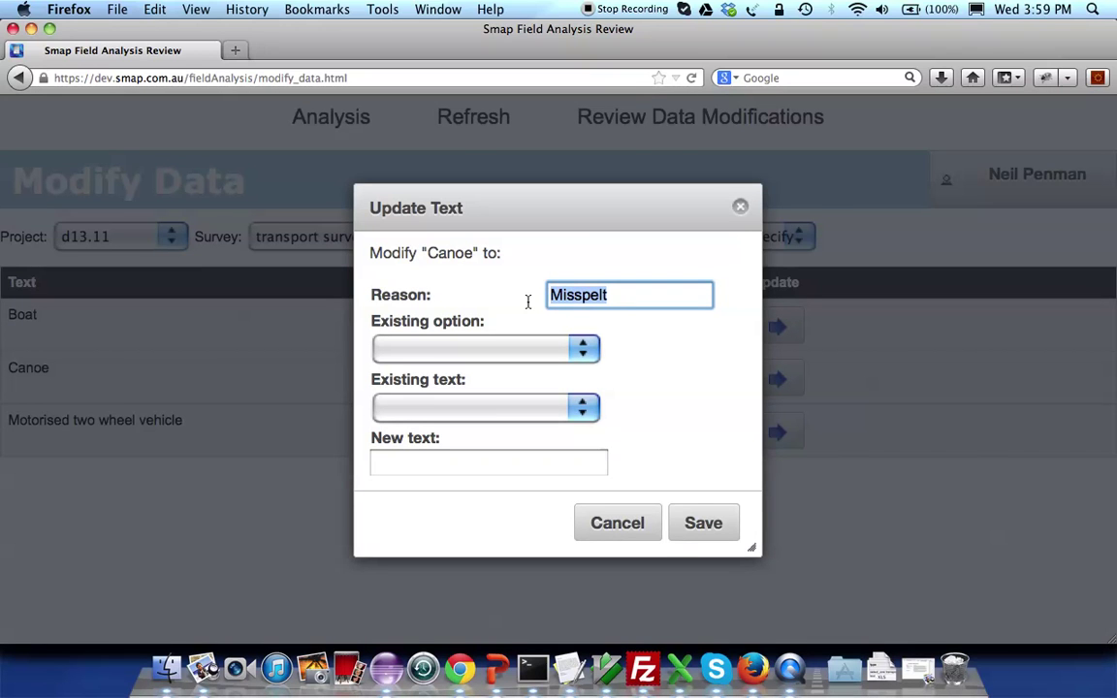
pyautogui.write('Count ')
pyautogui.write('cano')
pyautogui.write("e's t")
pyautogui.write('he same as boa')
pyautogui.write('t')
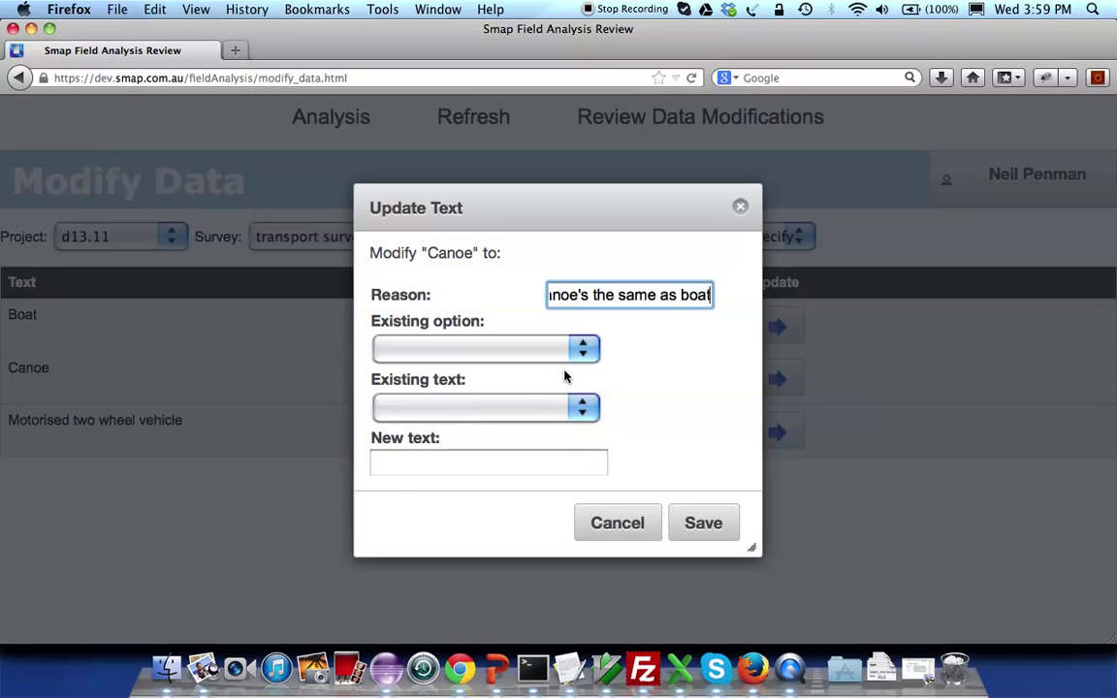
# Step: Browse the existing options and texts for the "Canoe" response and try "Motorised Canoe" as its new text
pyautogui.click(585, 347)
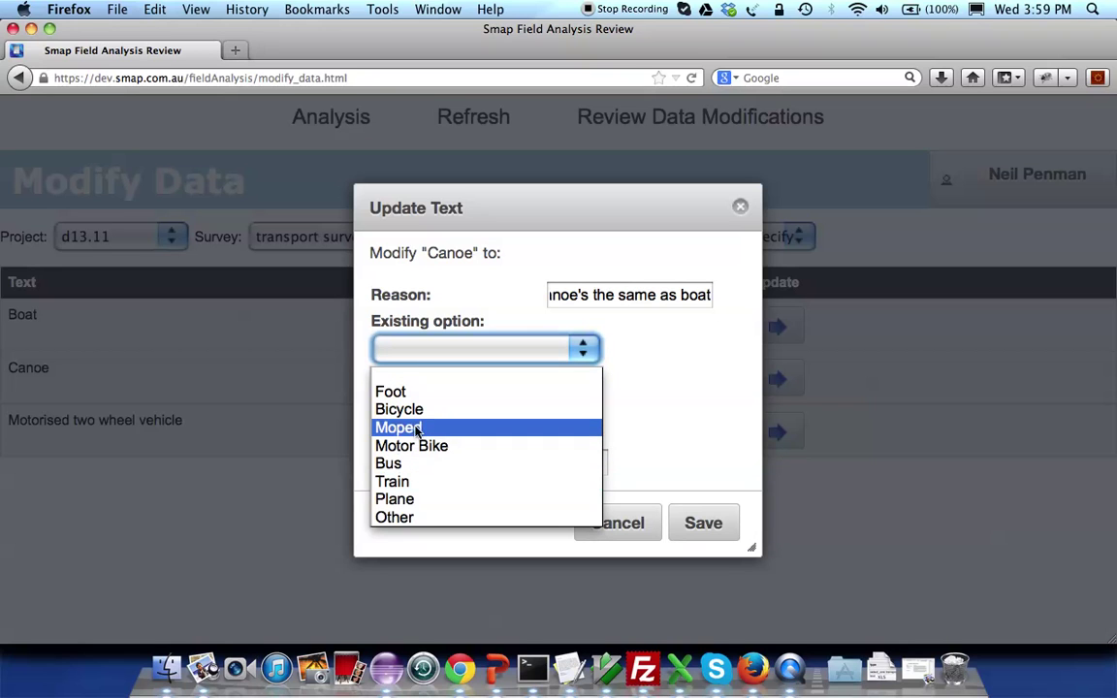
pyautogui.click(666, 398)
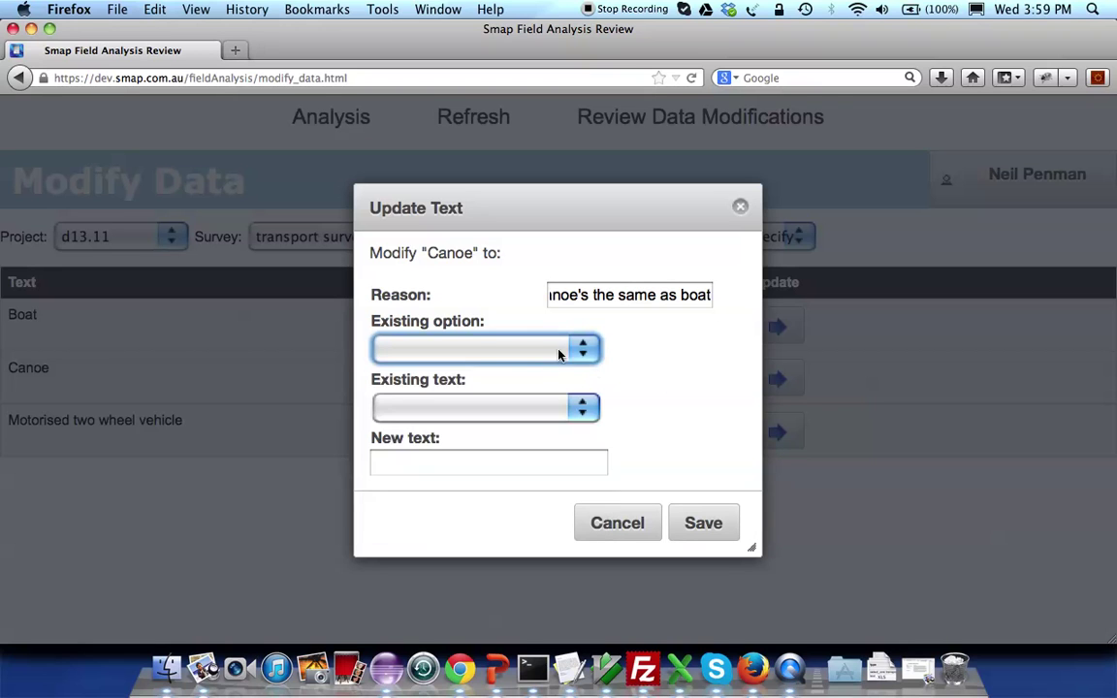
pyautogui.click(433, 414)
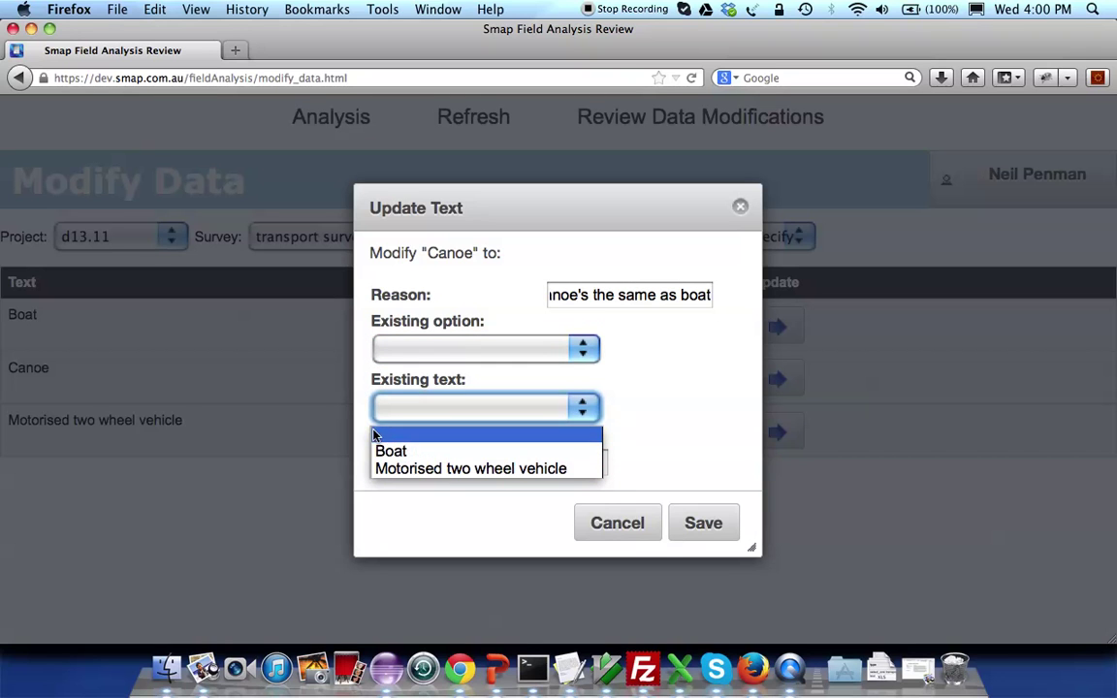
pyautogui.click(650, 389)
pyautogui.click(400, 468)
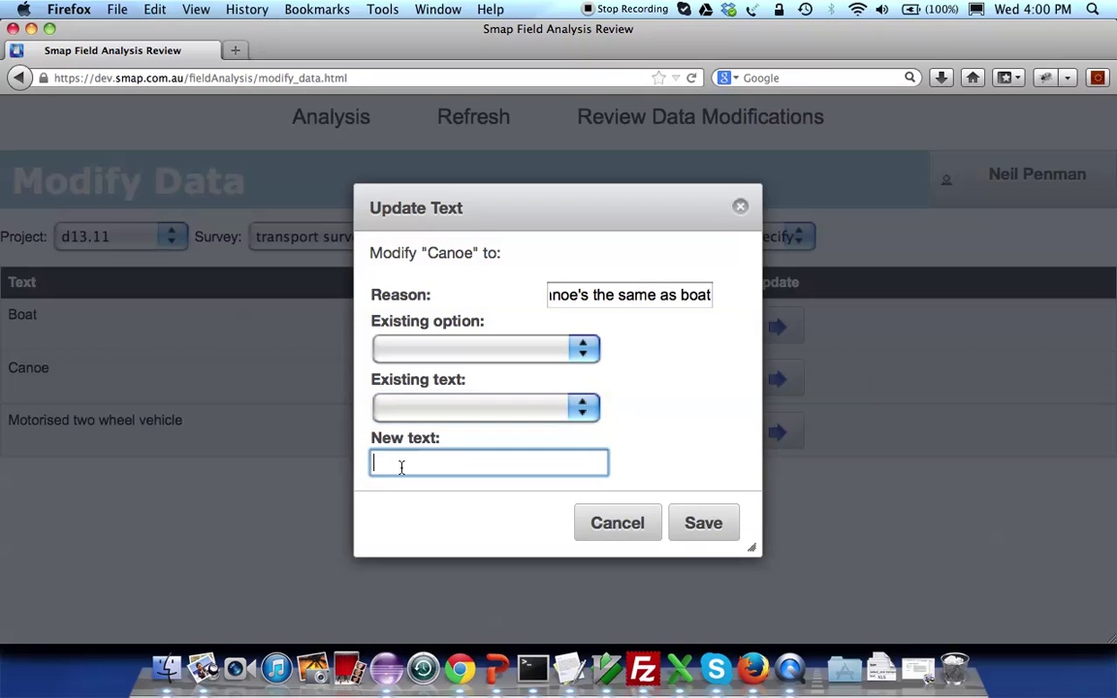
pyautogui.write('Motorised Canoe')
# Step: Replace the "Canoe" response with the existing text "Boat" and save the update
pyautogui.click(483, 411)
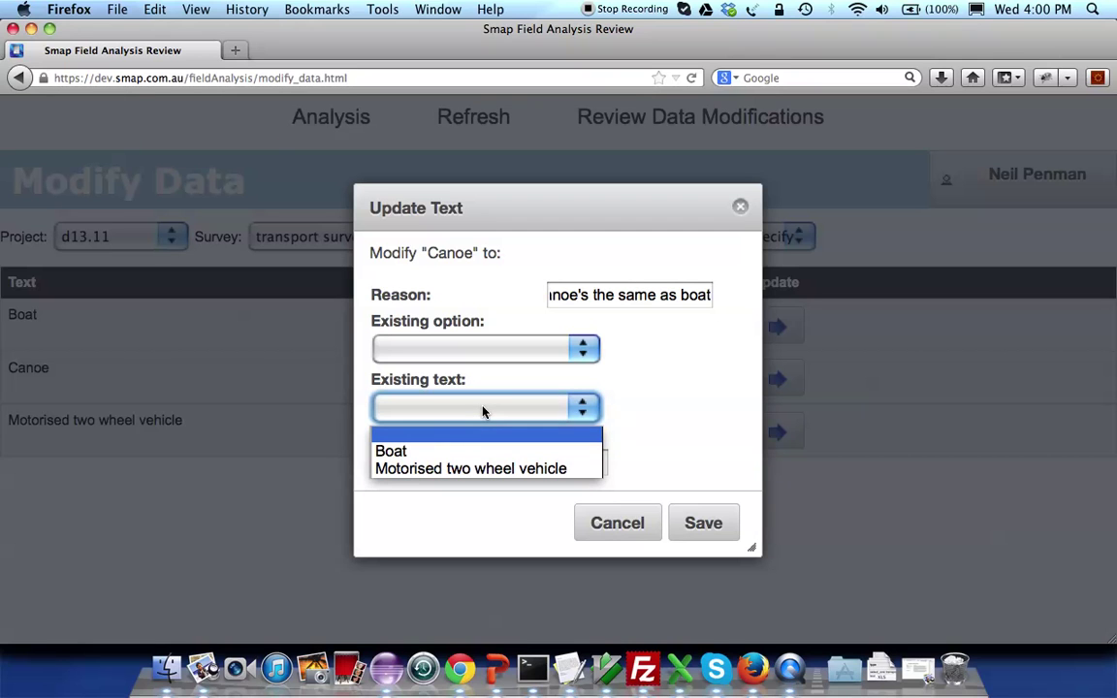
pyautogui.click(403, 452)
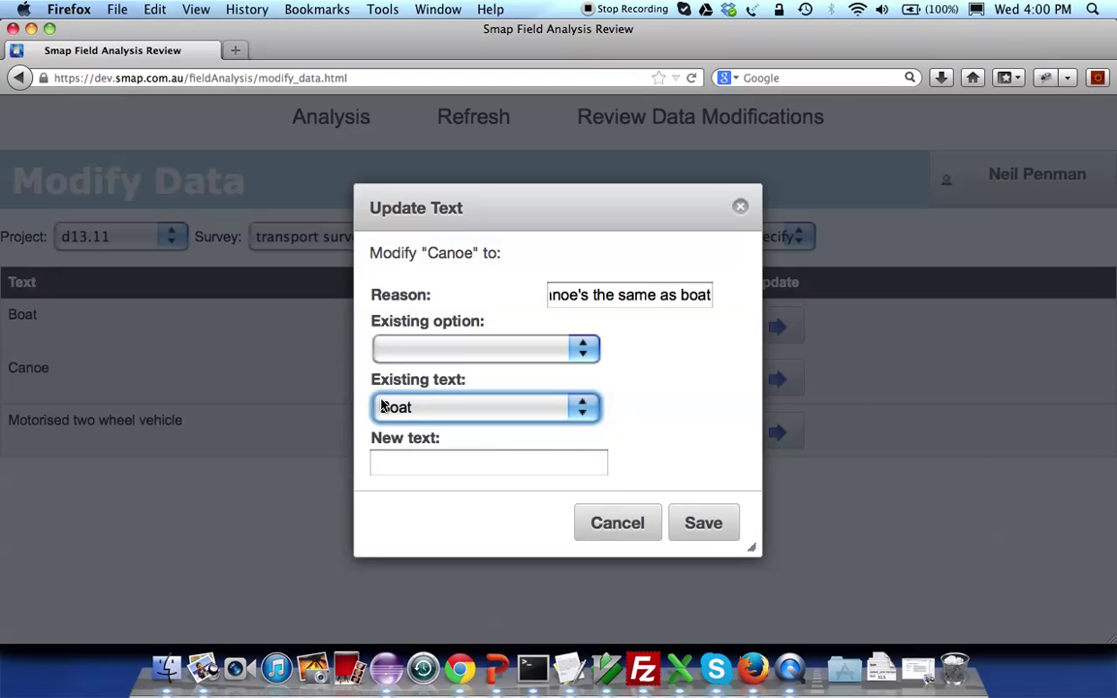
pyautogui.click(700, 523)
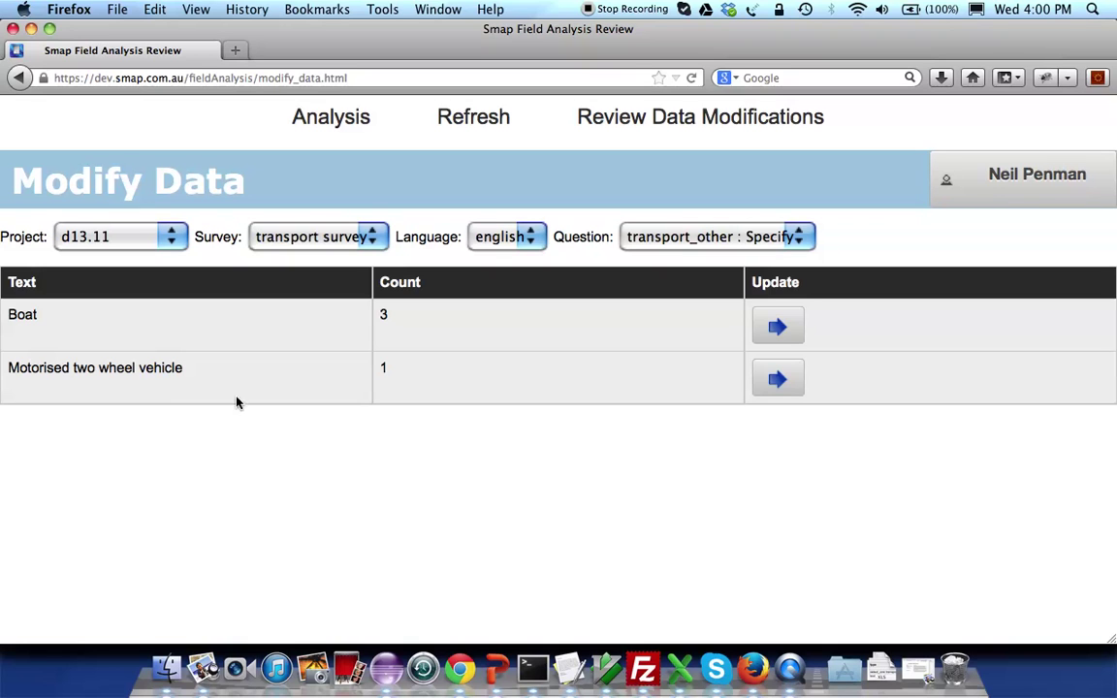
# Step: Start an update of the "Motorised two wheel vehicle" response and assign it to the existing option Moped
pyautogui.click(778, 379)
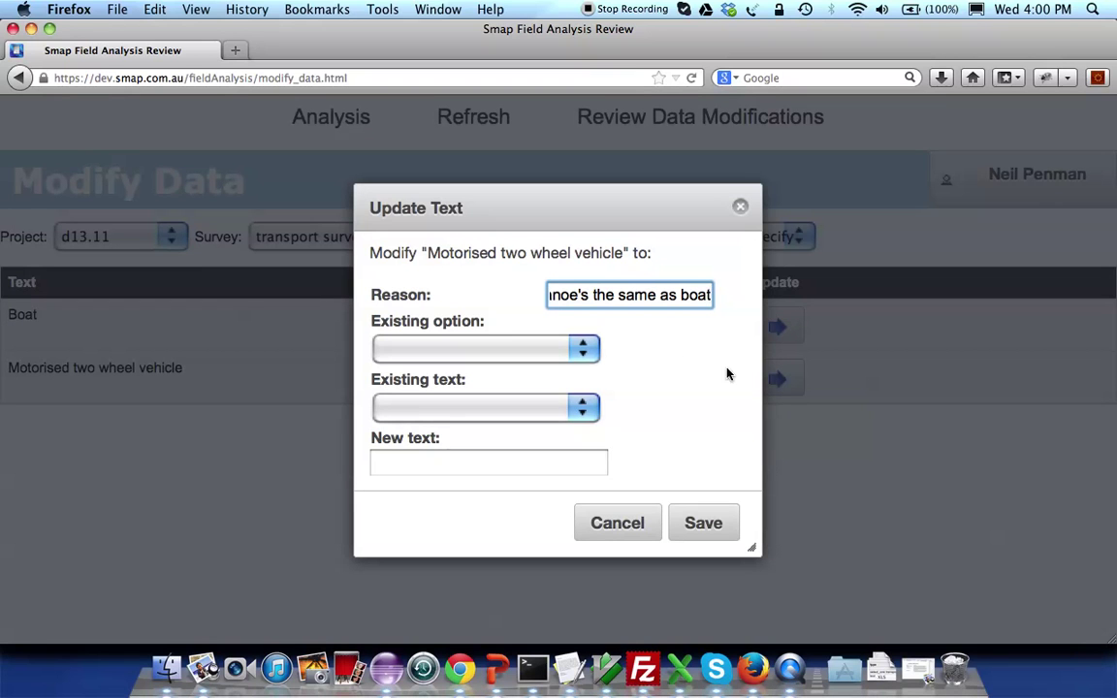
pyautogui.click(456, 353)
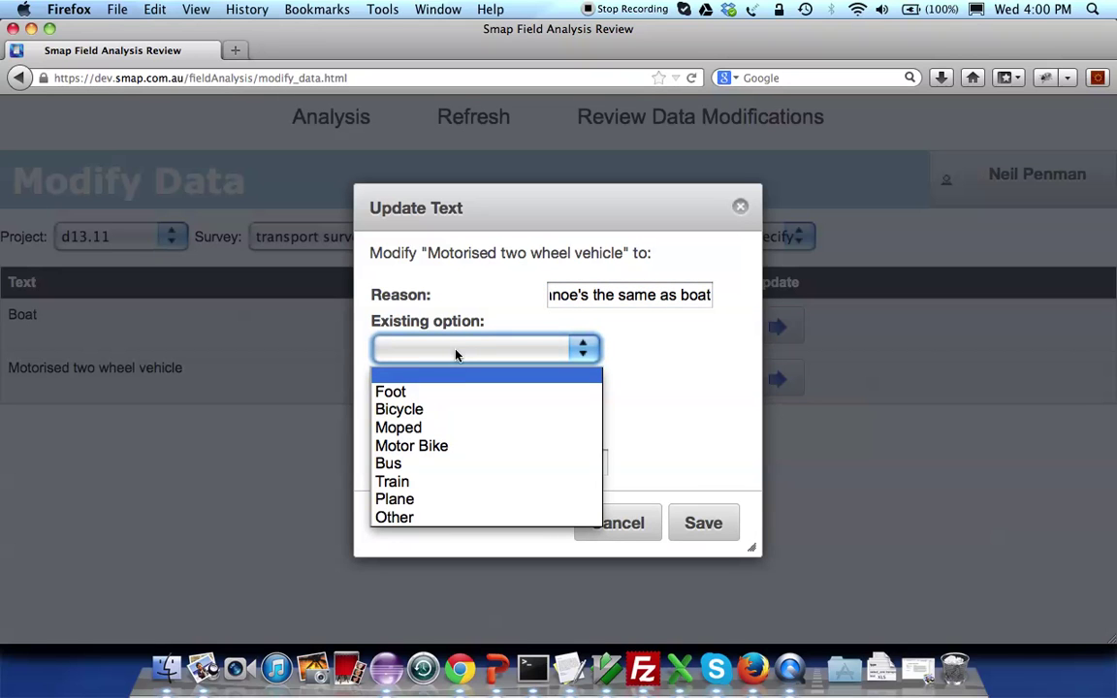
pyautogui.click(420, 428)
# Step: Replace the reason with "This is counted as a moped" and save the update
pyautogui.hotkey('shift', 'Tab')
pyautogui.press('BackSpace')
pyautogui.press('BackSpace')
pyautogui.press('BackSpace')
pyautogui.press('BackSpace')
pyautogui.press('BackSpace')
pyautogui.press('BackSpace')
pyautogui.press('BackSpace')
pyautogui.press('BackSpace')
pyautogui.press('BackSpace')
pyautogui.press('BackSpace')
pyautogui.press('BackSpace')
pyautogui.press('BackSpace')
pyautogui.press('BackSpace')
pyautogui.press('BackSpace')
pyautogui.press('BackSpace')
pyautogui.press('BackSpace')
pyautogui.press('BackSpace')
pyautogui.press('BackSpace')
pyautogui.press('BackSpace')
pyautogui.press('BackSpace')
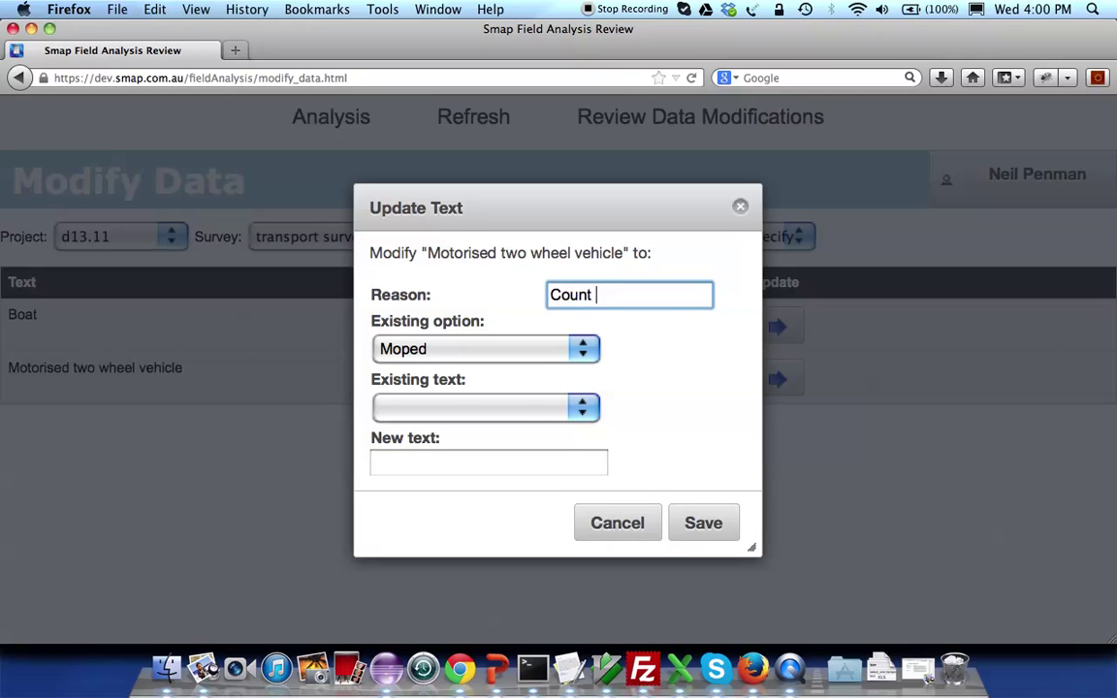
pyautogui.write('This is cou')
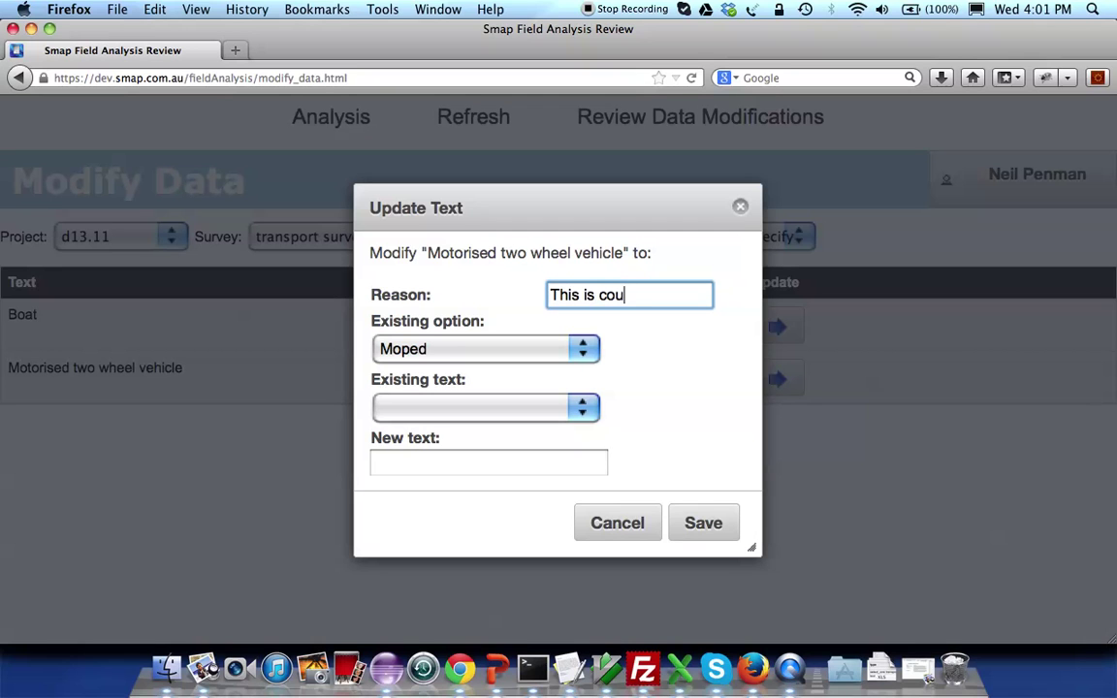
pyautogui.write('nted as a moped')
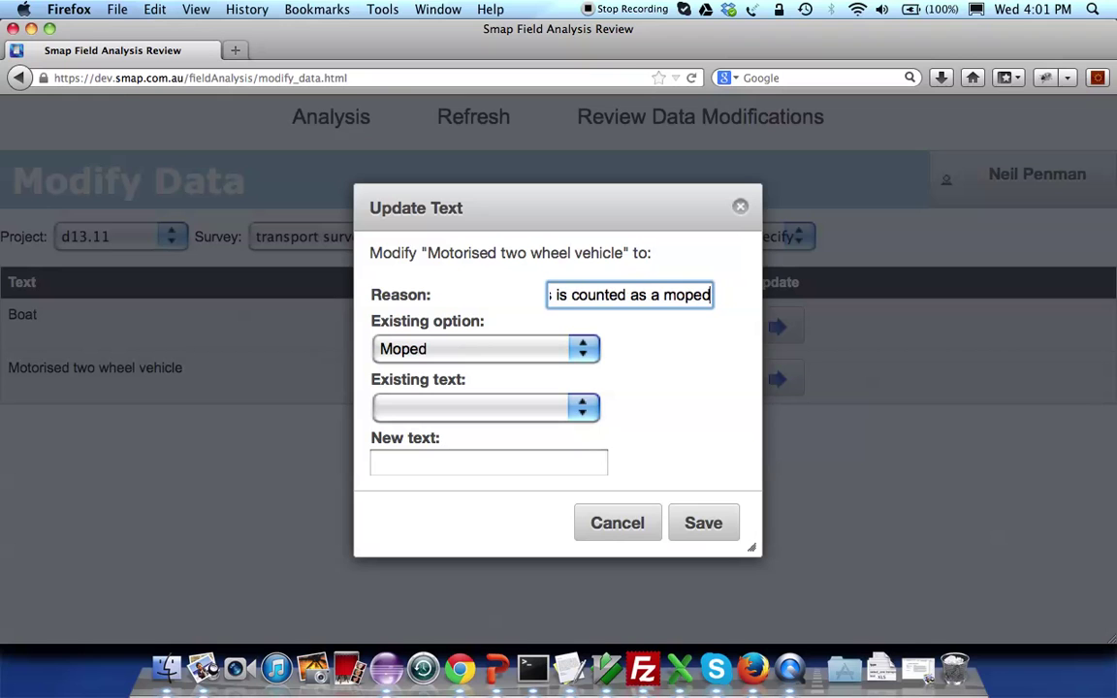
pyautogui.click(707, 524)
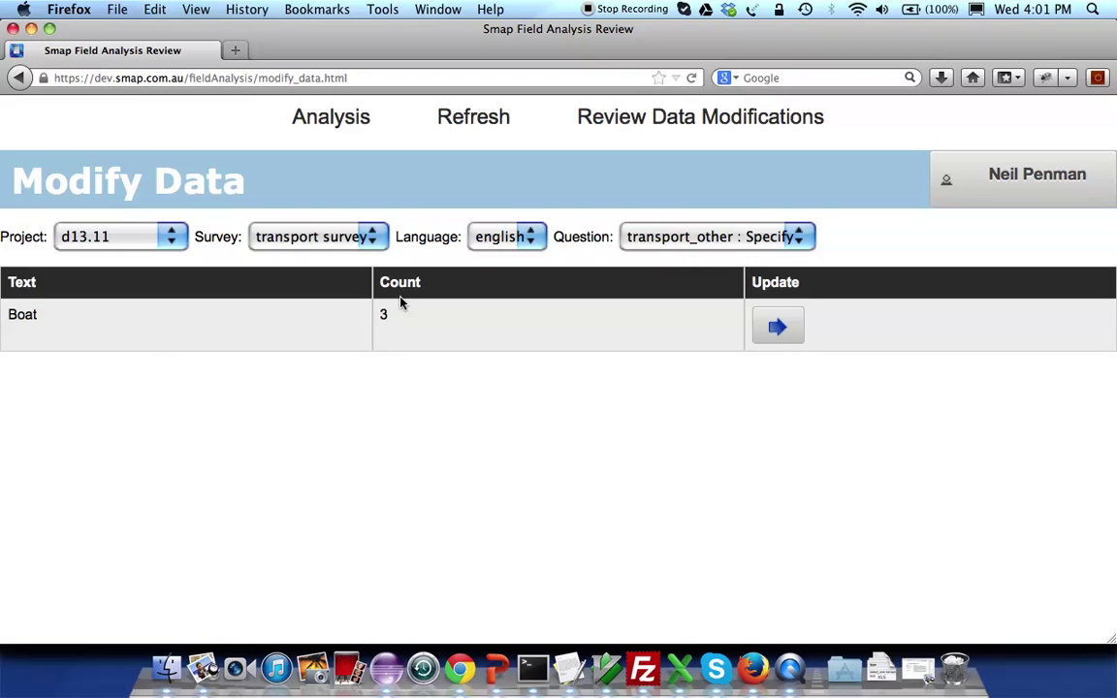
# Step: Switch to Chrome, refresh the analysis chart of the transport survey and examine the bars for Other, Moped and Motor Bike
pyautogui.press('super+Tab')
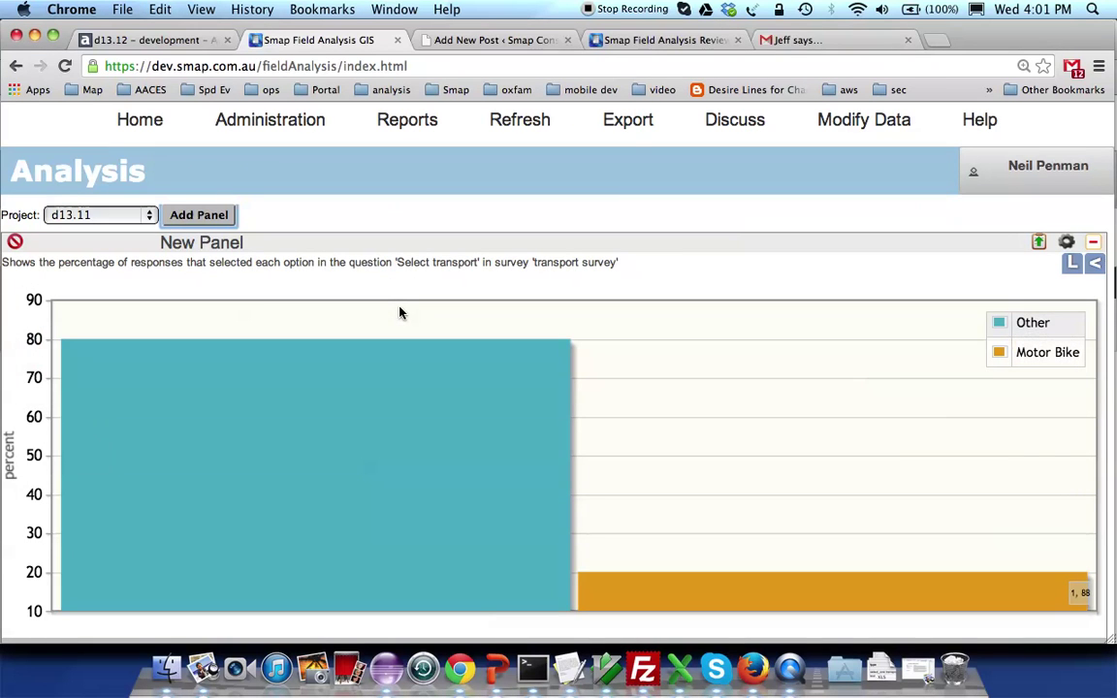
pyautogui.click(517, 123)
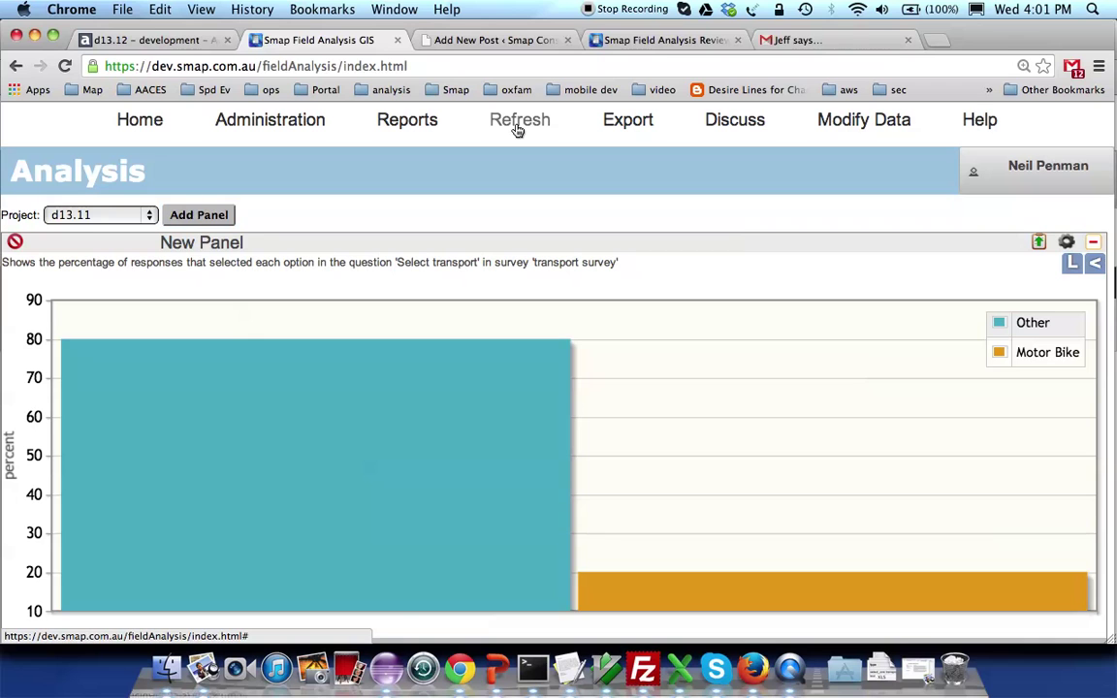
pyautogui.moveTo(194, 391)
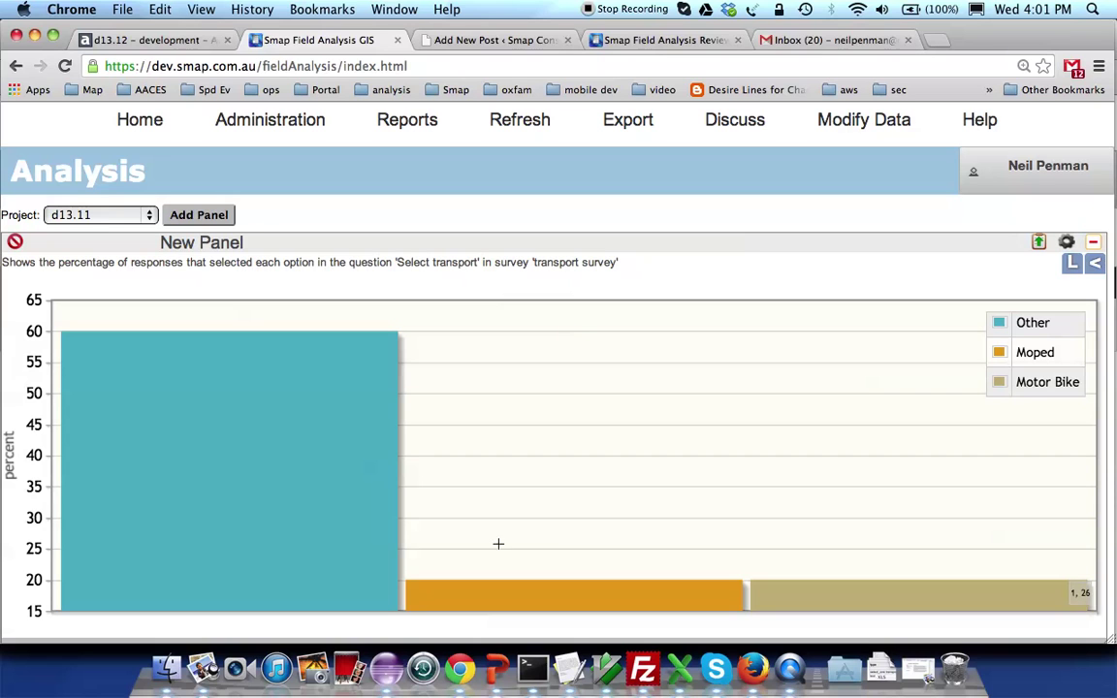
pyautogui.moveTo(521, 596)
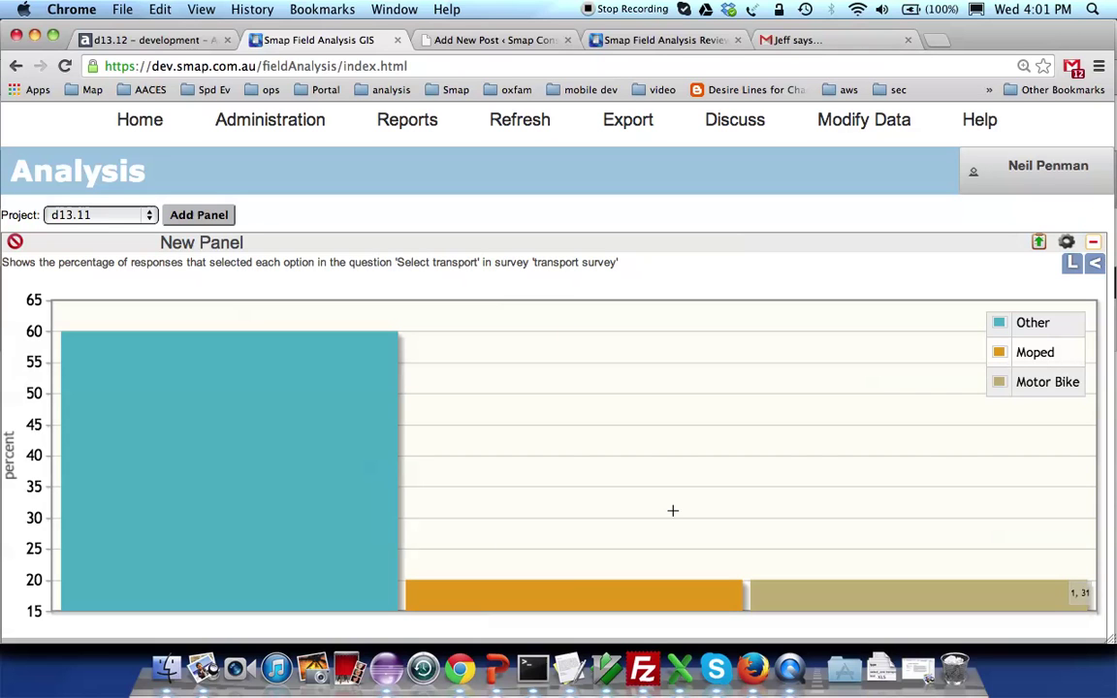
pyautogui.moveTo(866, 600)
# Step: Switch to Firefox, open the data modification review for the transport survey and reverse change 8, the moped replacement
pyautogui.press('super+Tab')
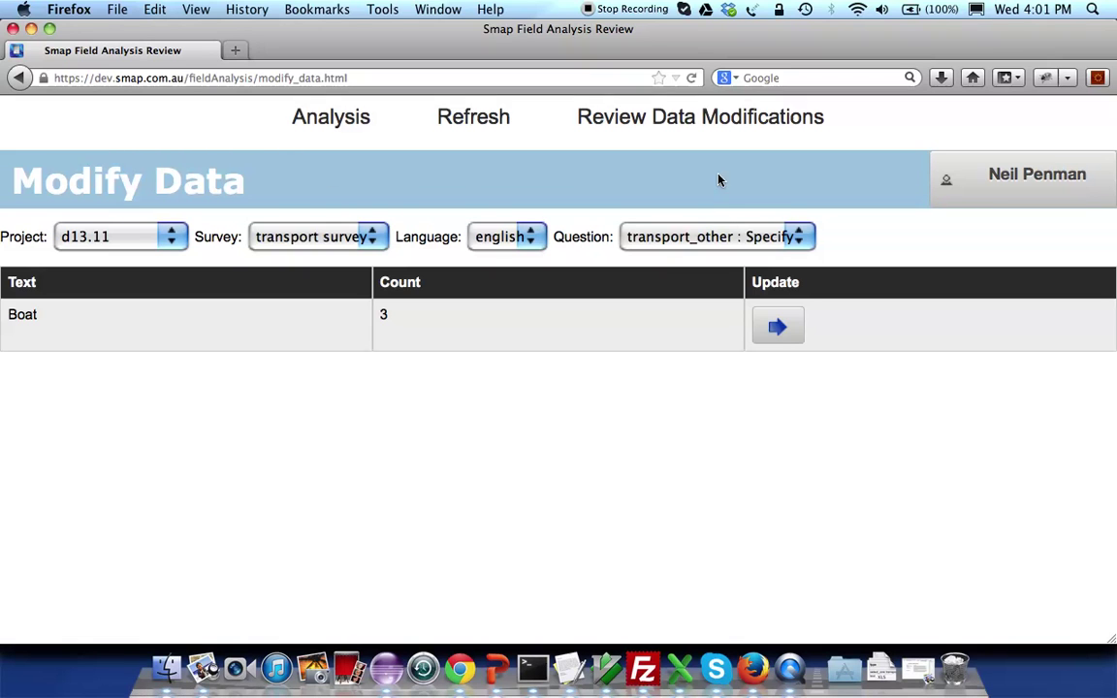
pyautogui.click(685, 125)
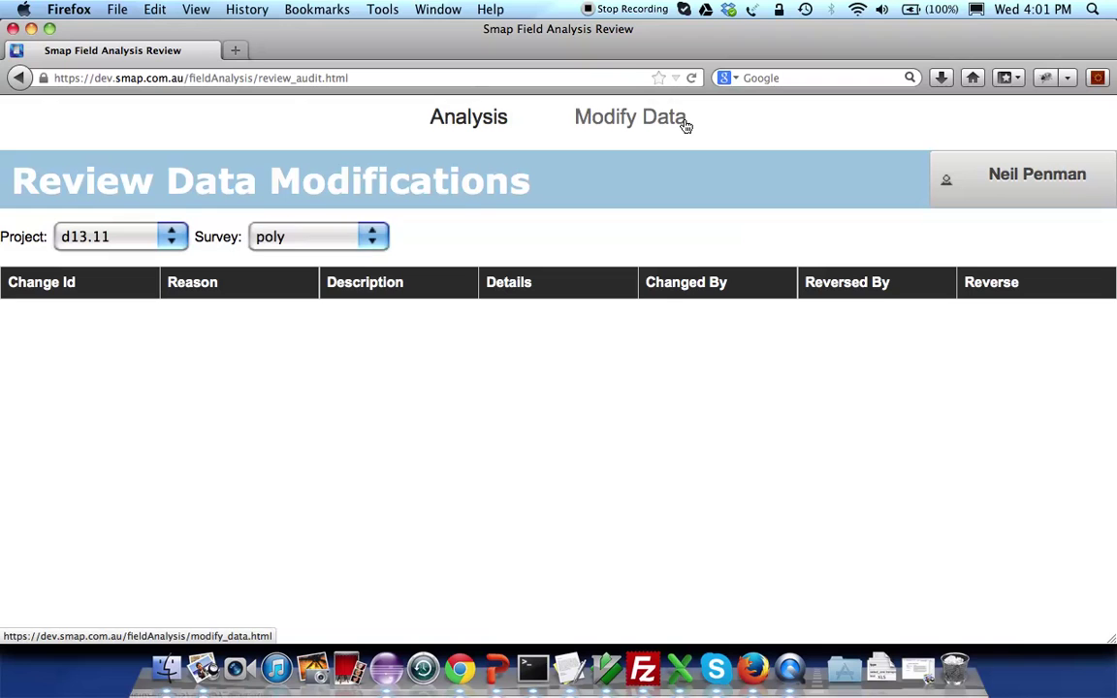
pyautogui.click(281, 242)
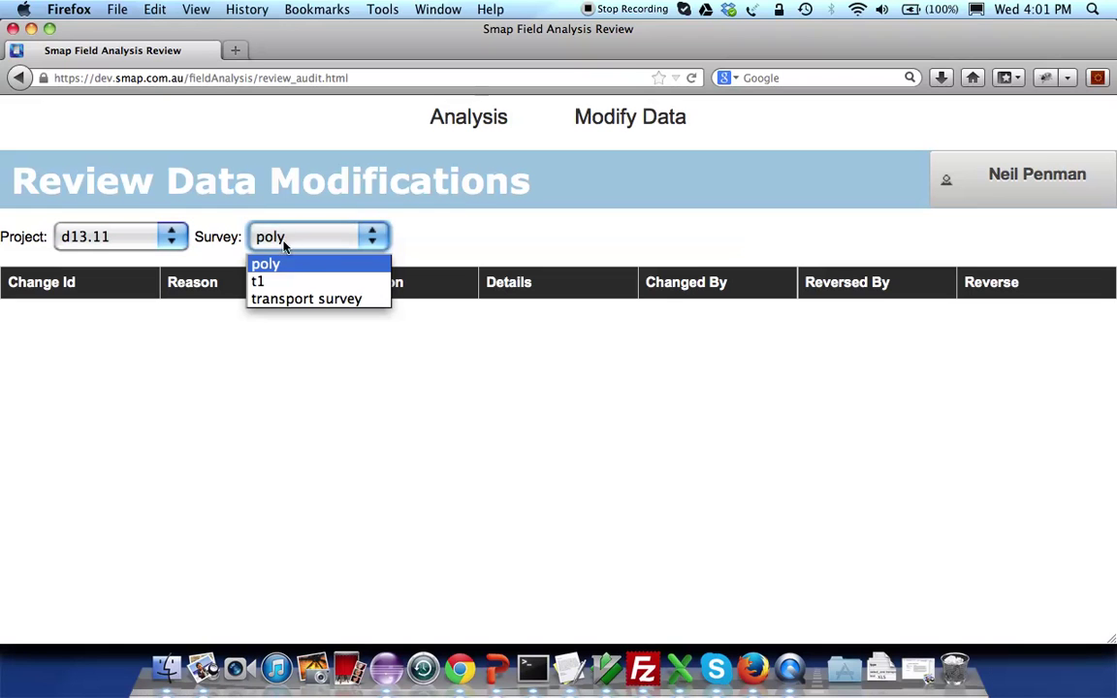
pyautogui.click(296, 301)
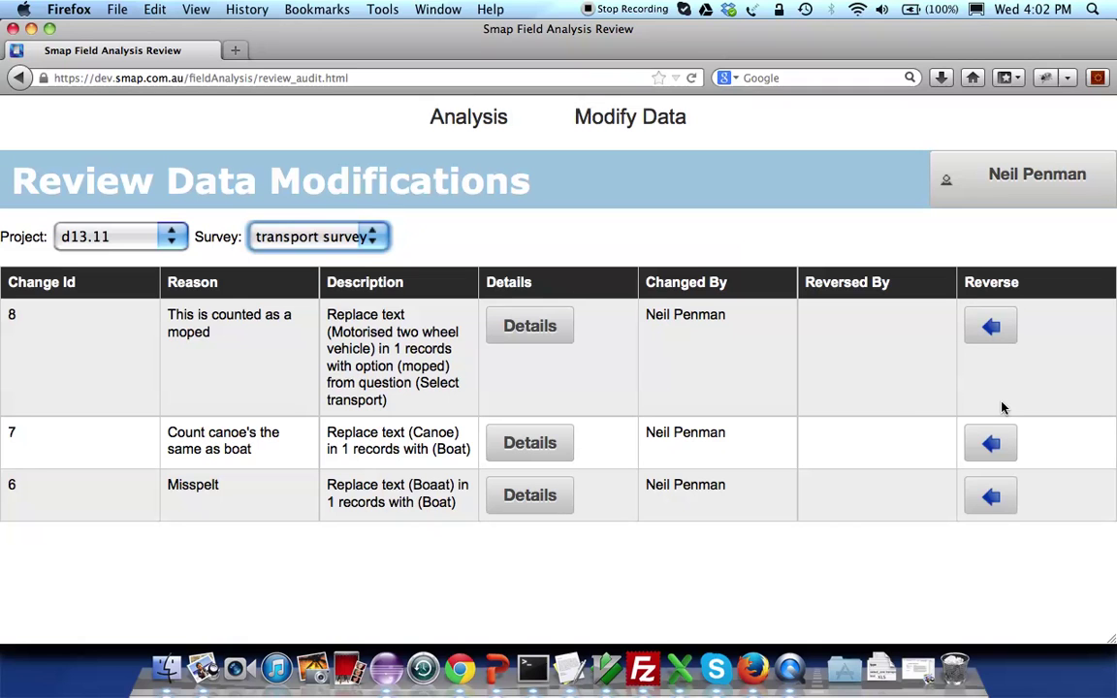
pyautogui.click(992, 328)
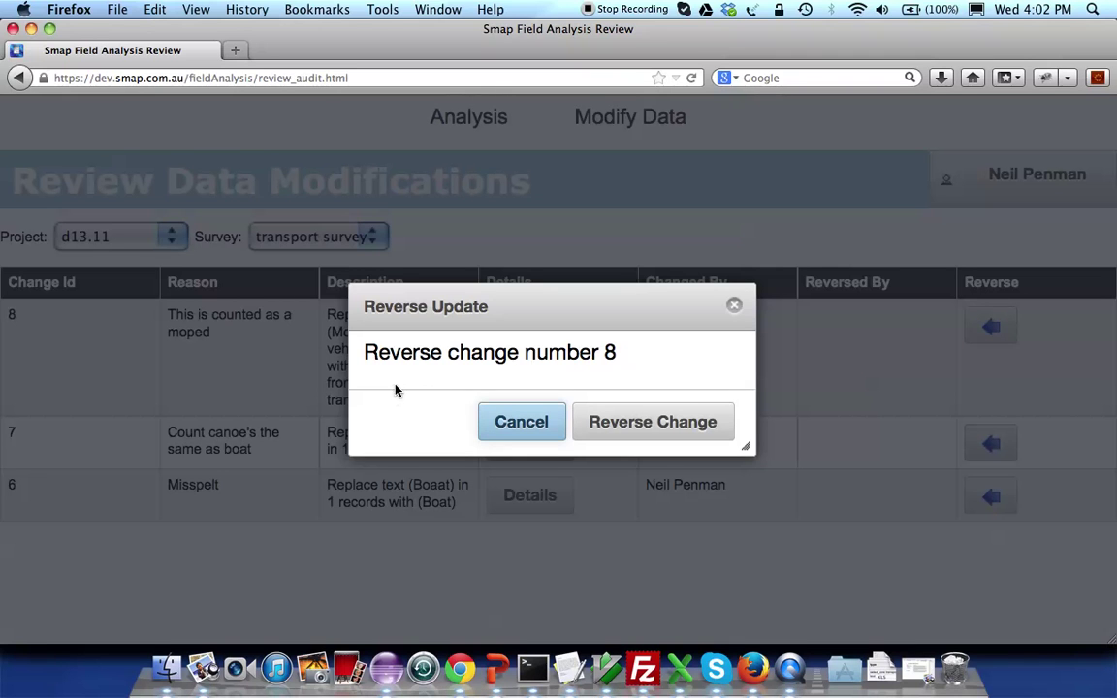
pyautogui.click(653, 423)
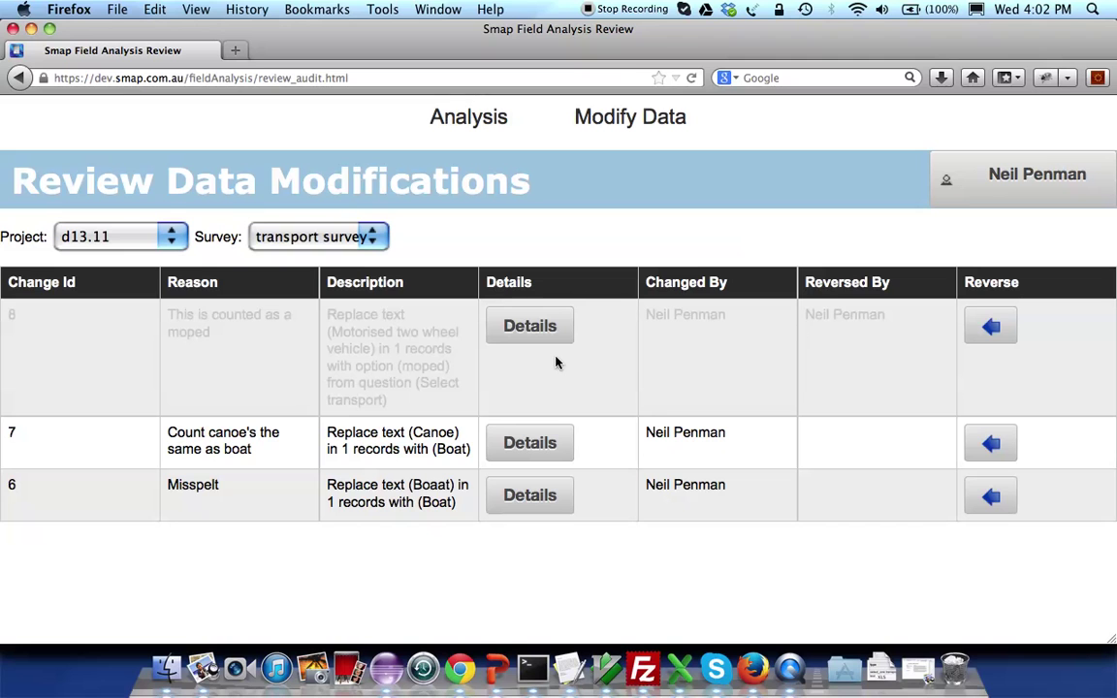
# Step: Switch back to Chrome and refresh the transport survey chart to examine the effect of the reversed change
pyautogui.press('super+Tab')
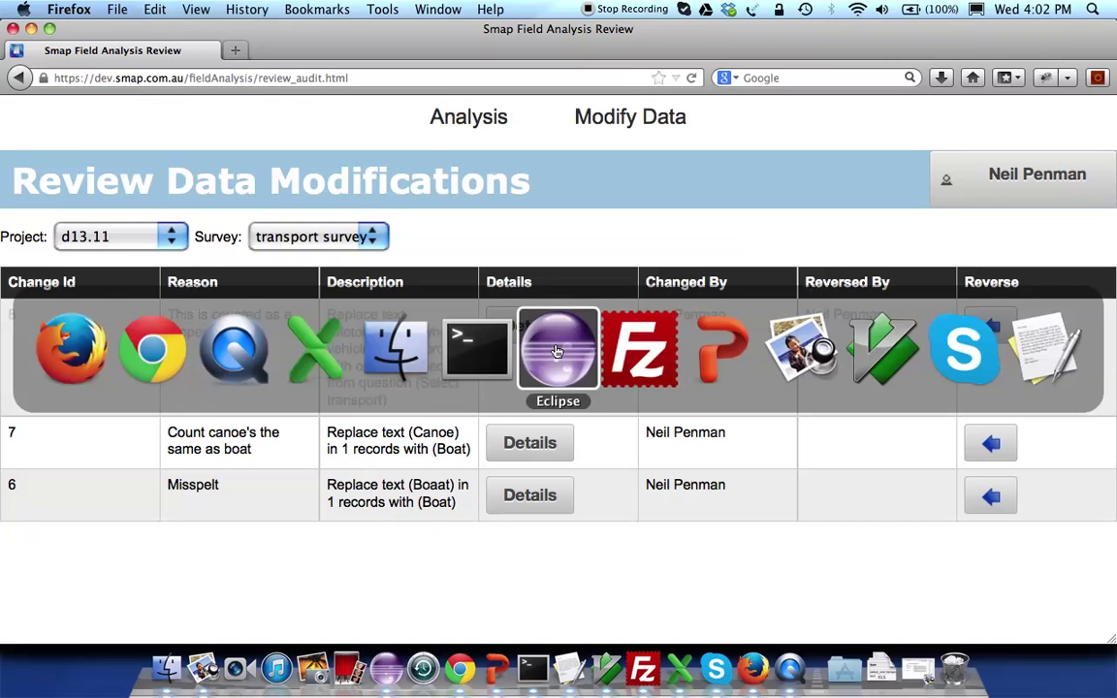
pyautogui.click(170, 355)
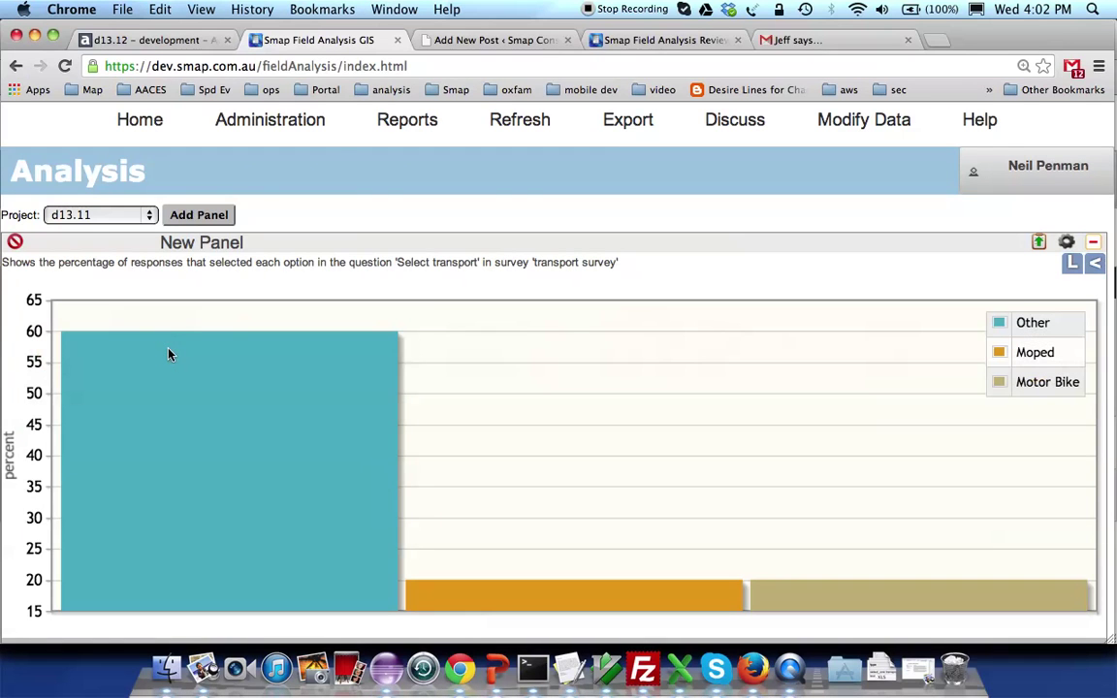
pyautogui.click(521, 122)
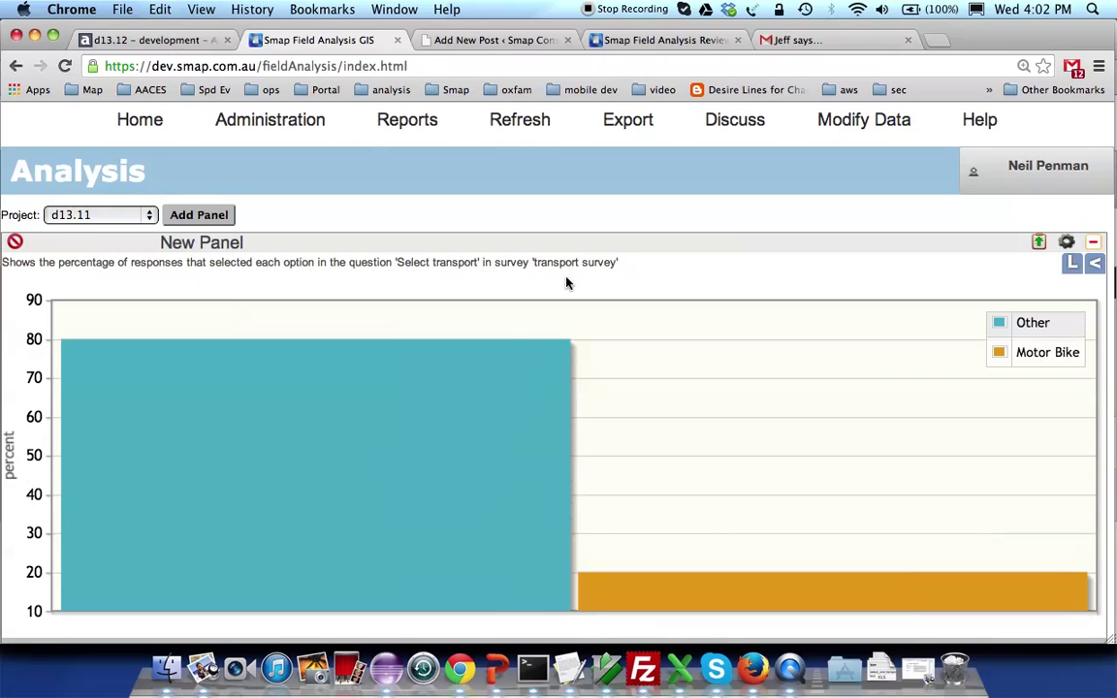